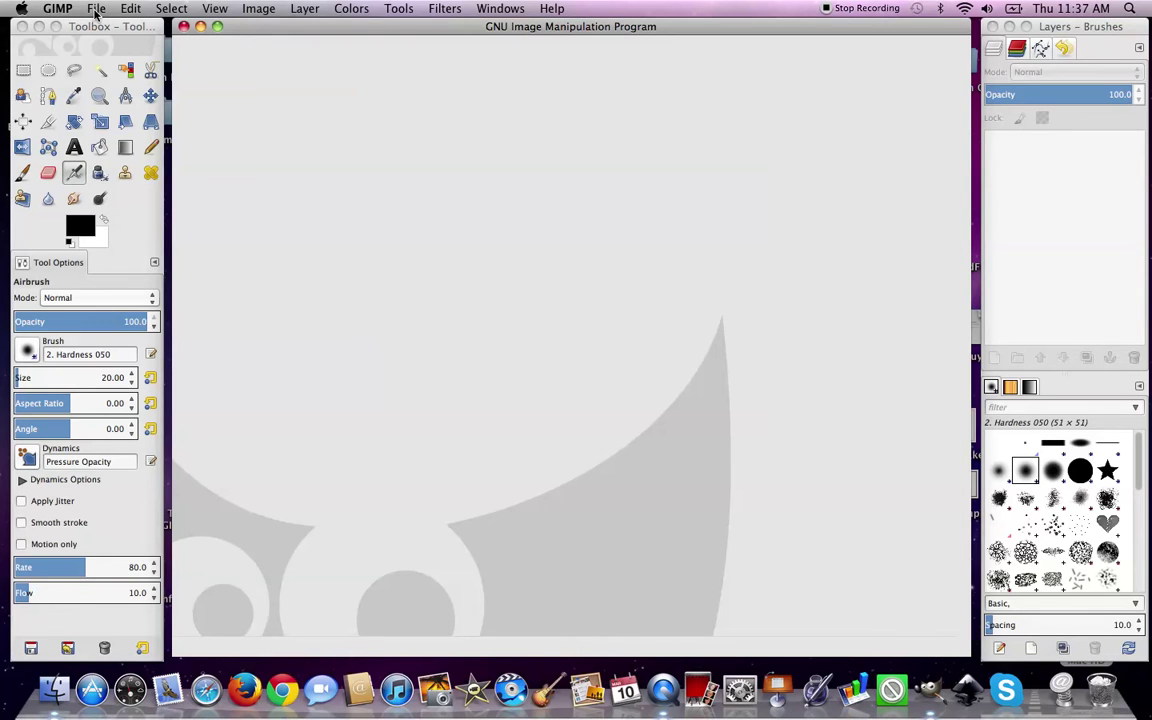
- Open the 1051×1500 yeti.jpg tumbler photo from the Desktop, converting it to sRGB
click(96, 10)
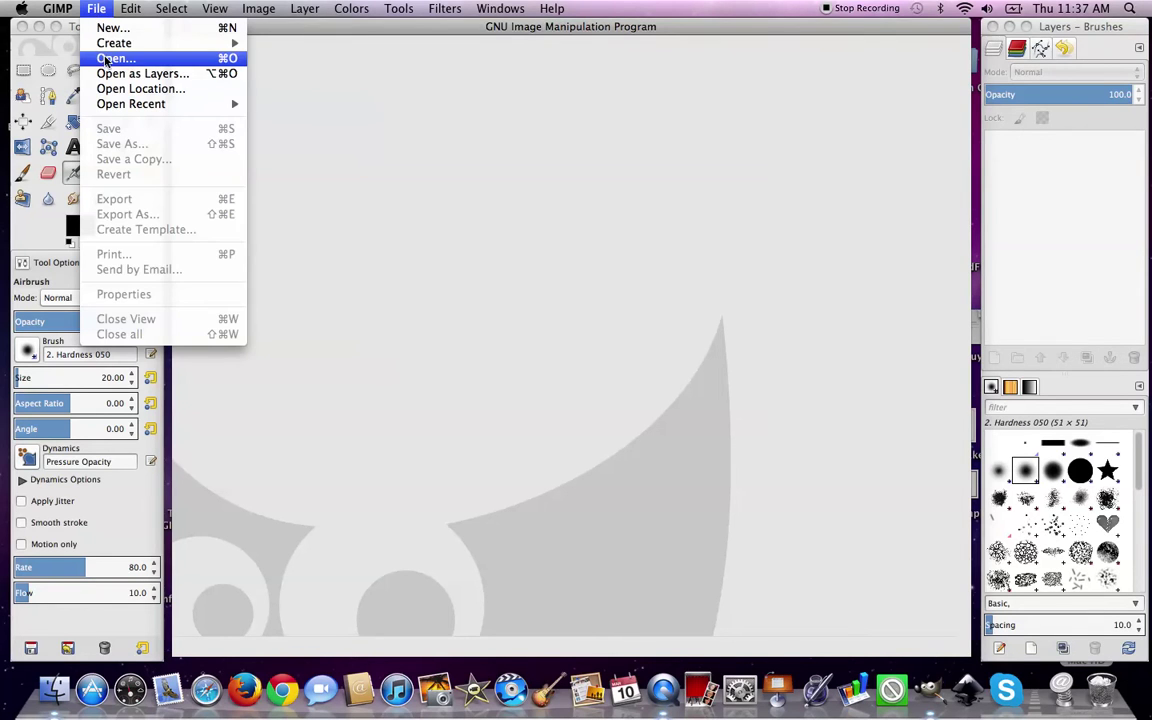
click(110, 58)
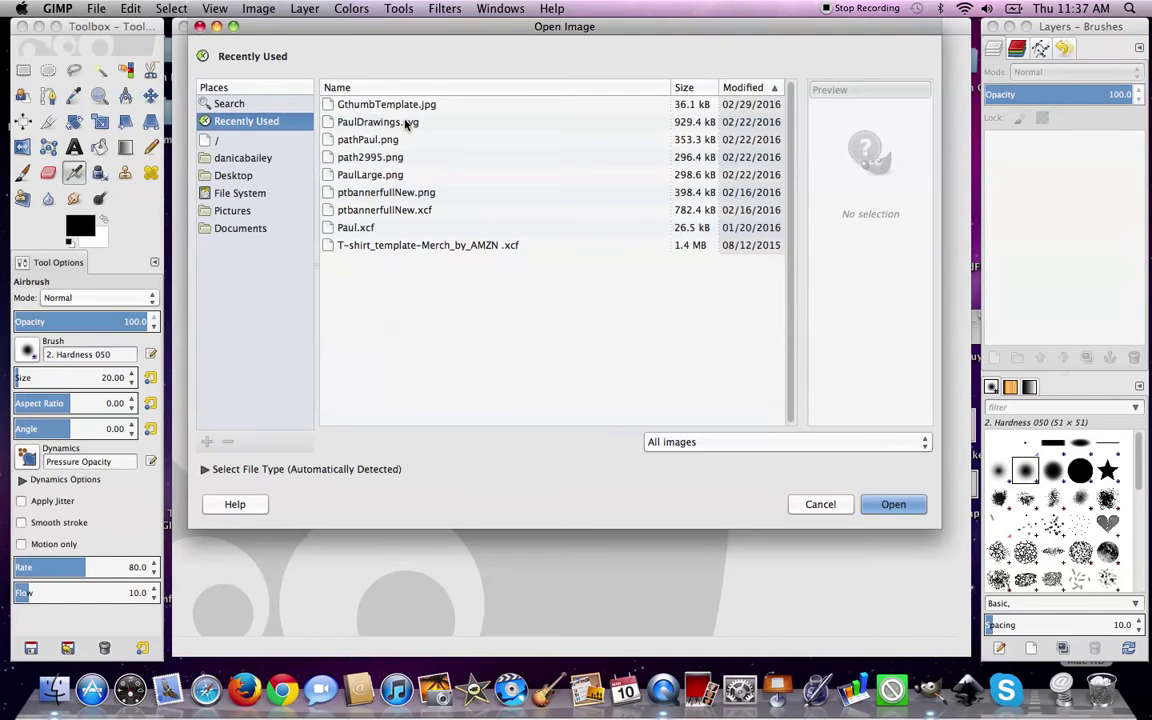
click(247, 177)
scroll(577, 142, down, 10)
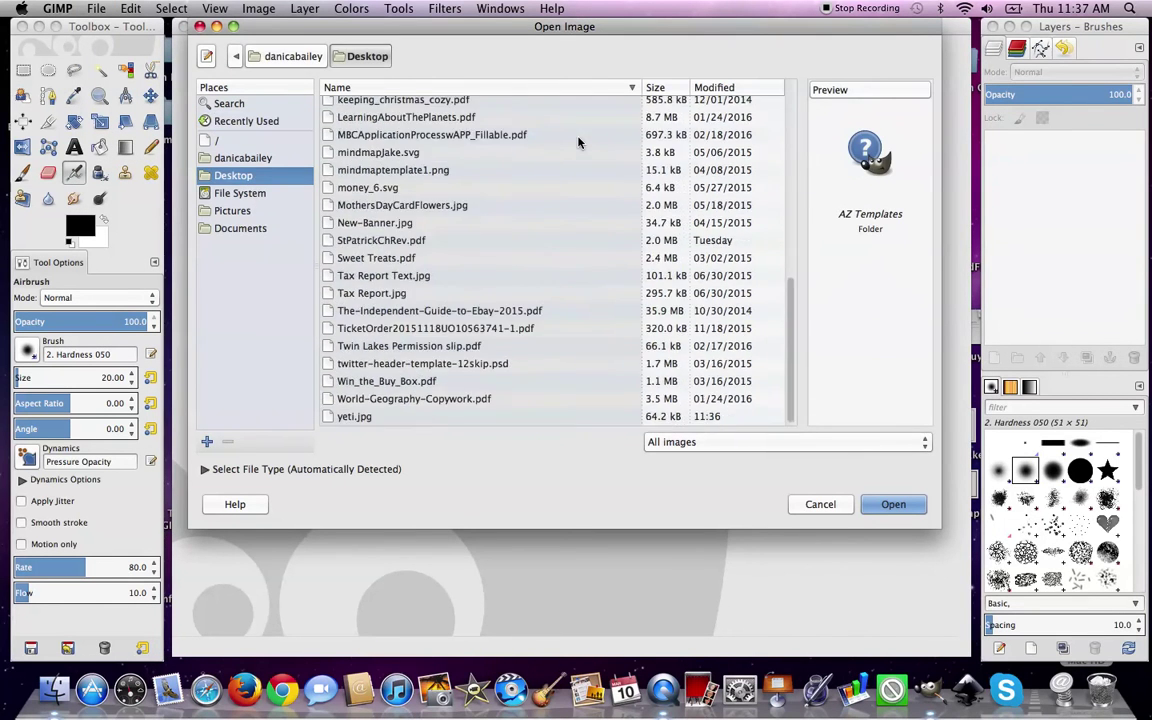
click(366, 417)
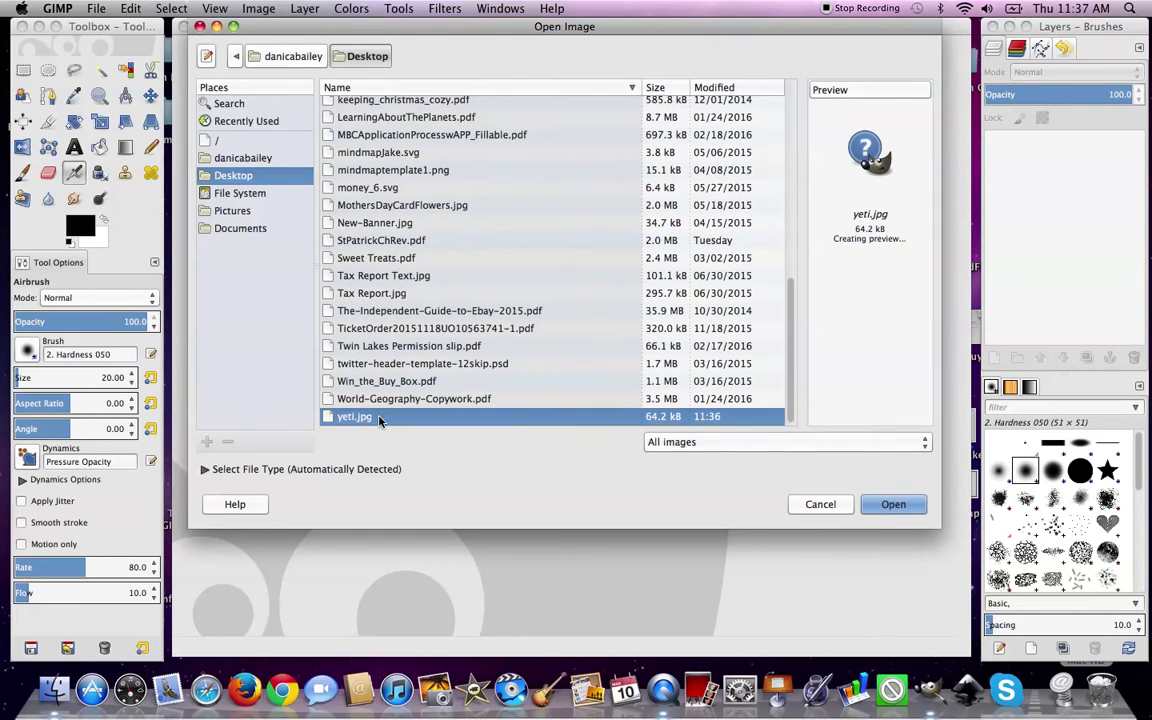
click(893, 505)
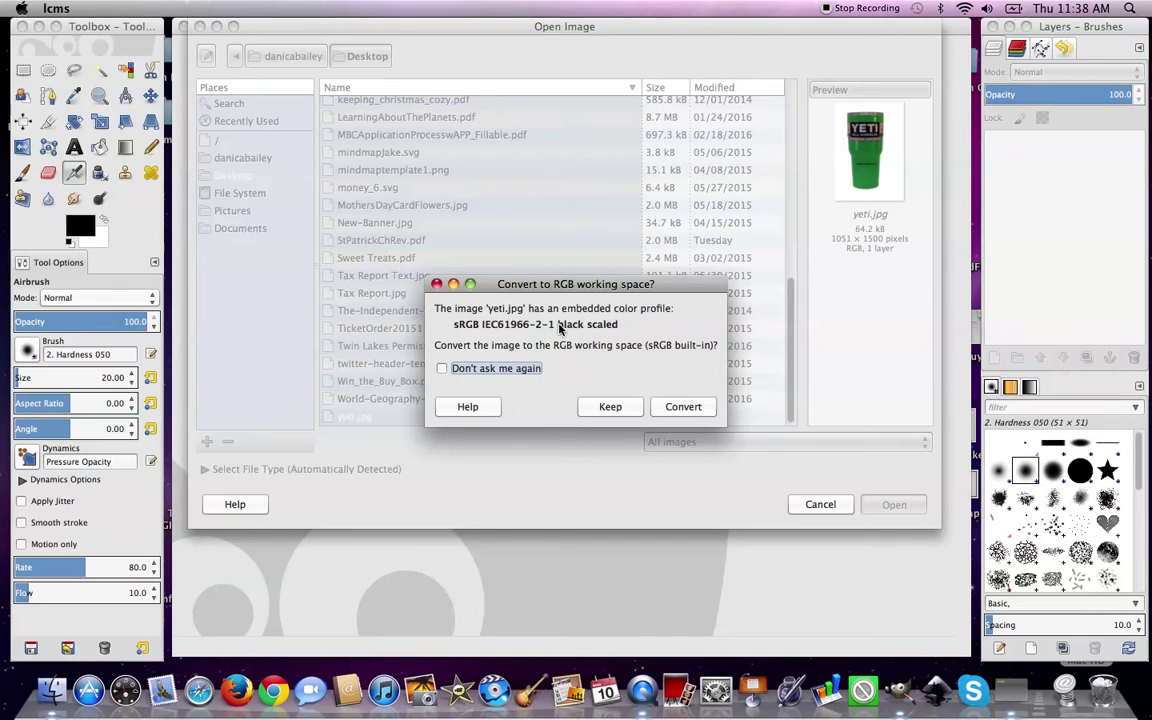
click(683, 406)
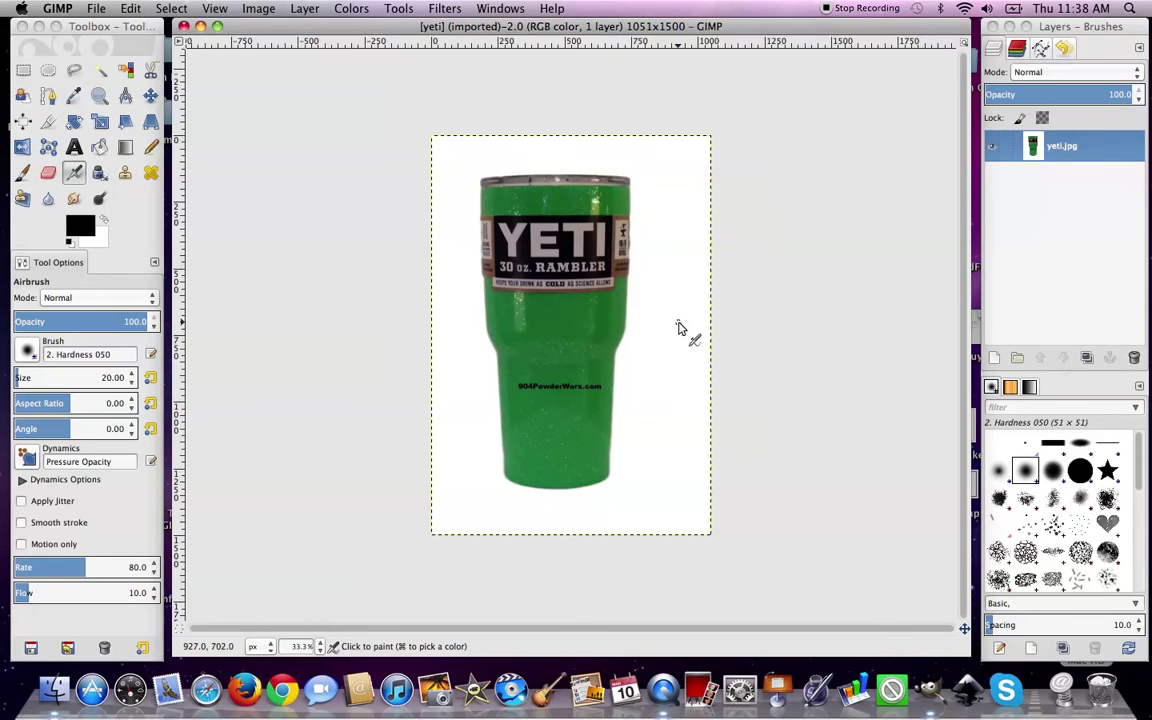
- Apply Colors > Auto > Equalize to the tumbler photo, then undo it
click(352, 10)
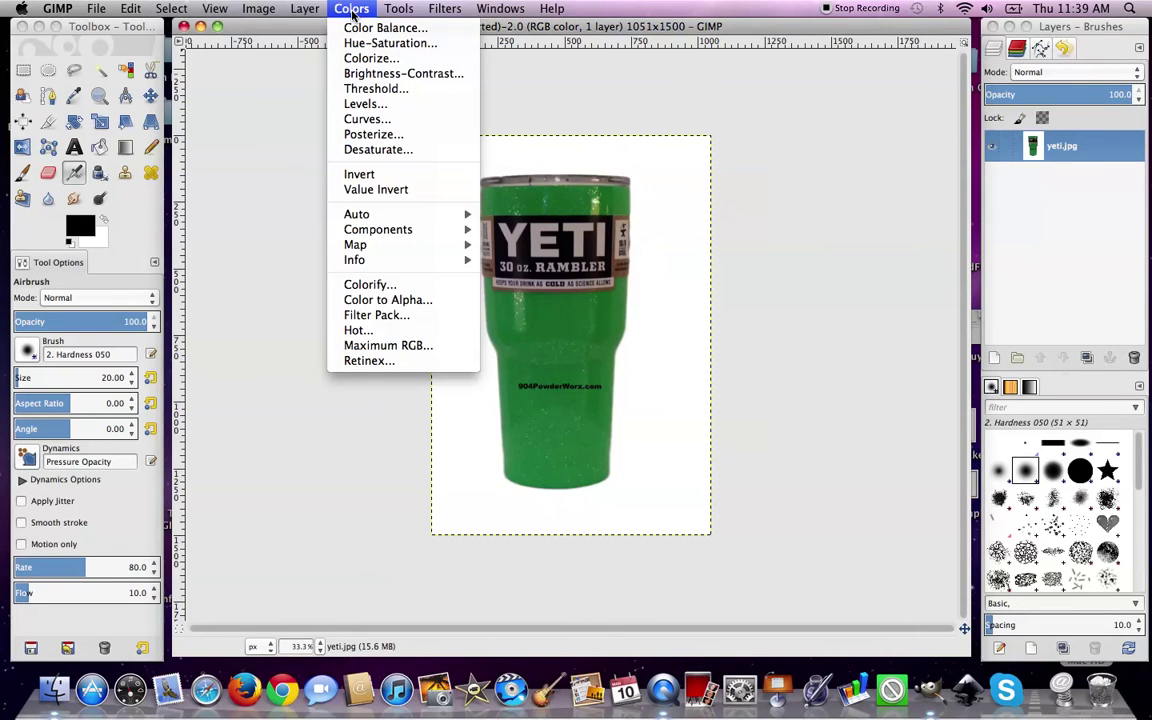
mouse_move(374, 216)
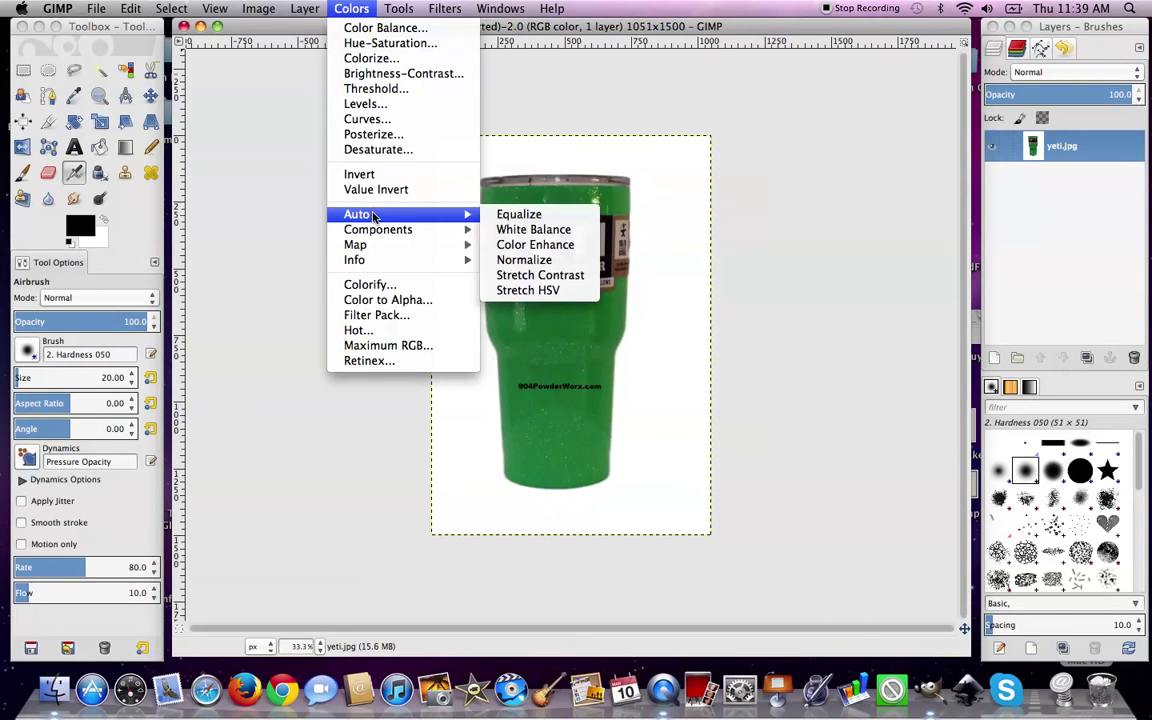
click(514, 217)
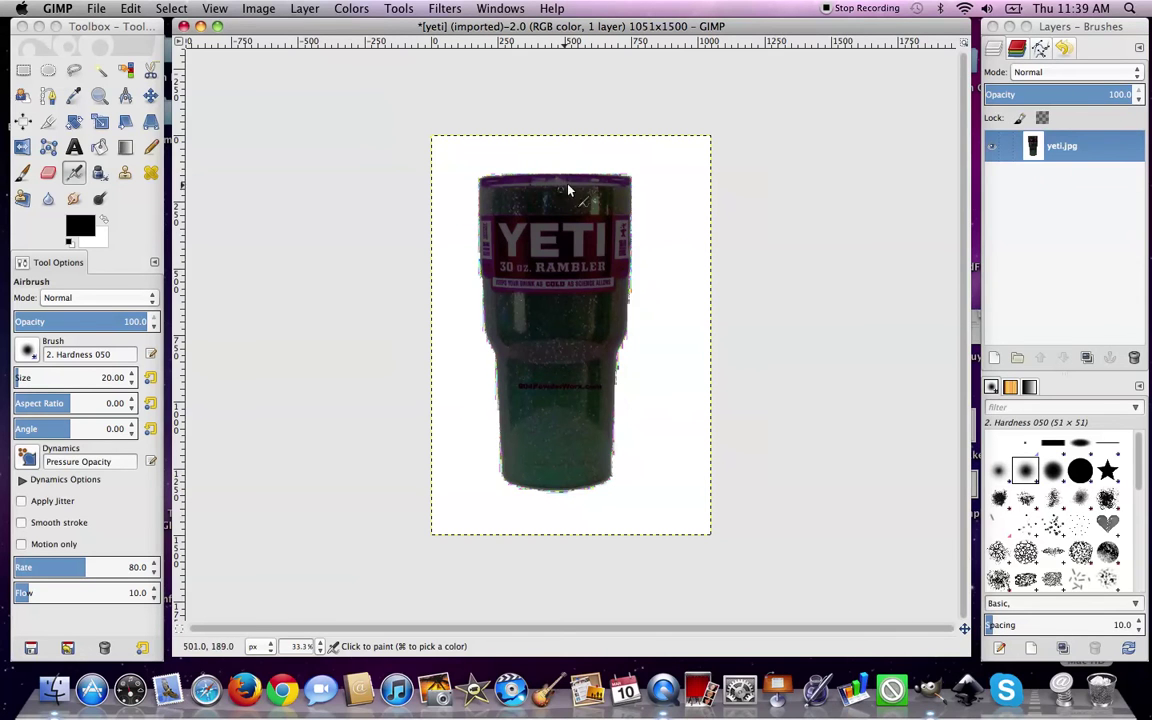
click(131, 8)
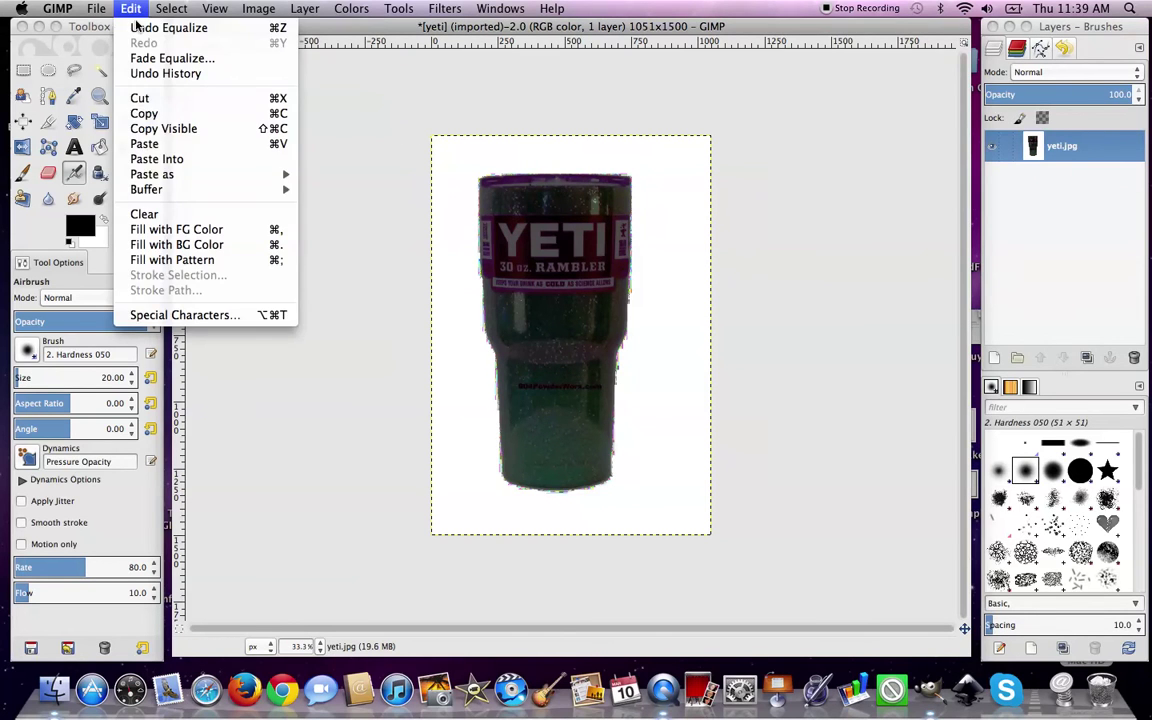
click(127, 28)
- Apply Colors > Auto > White Balance to the photo, then undo it
click(356, 10)
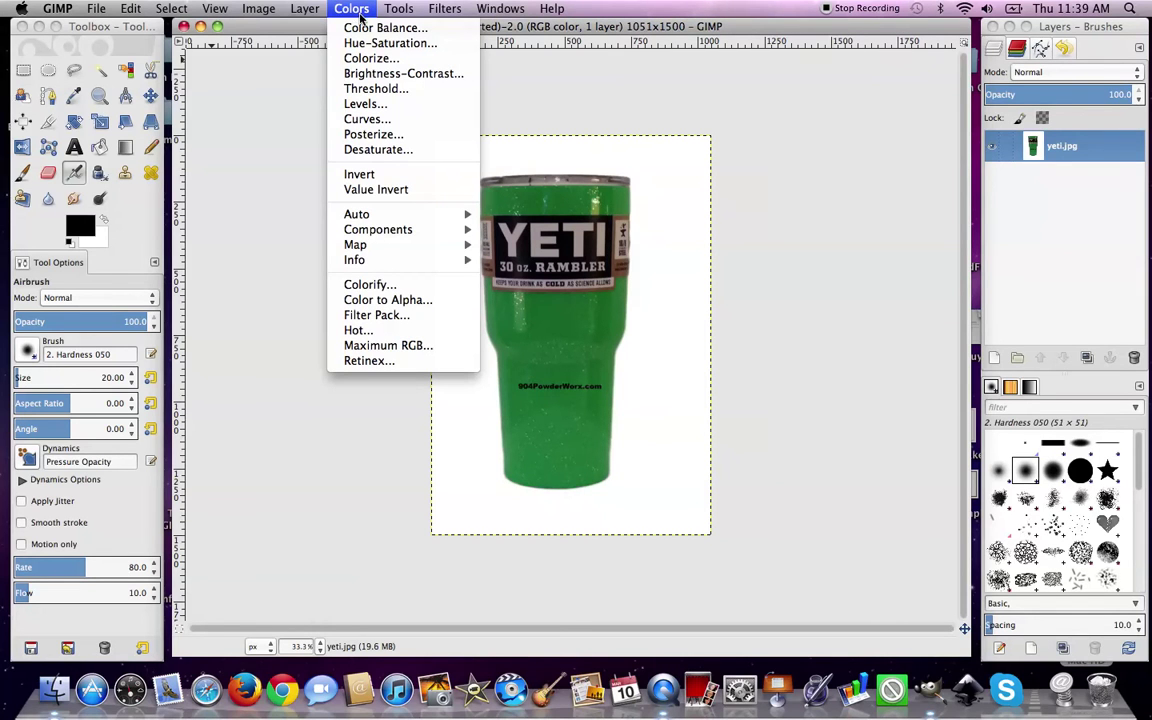
mouse_move(410, 216)
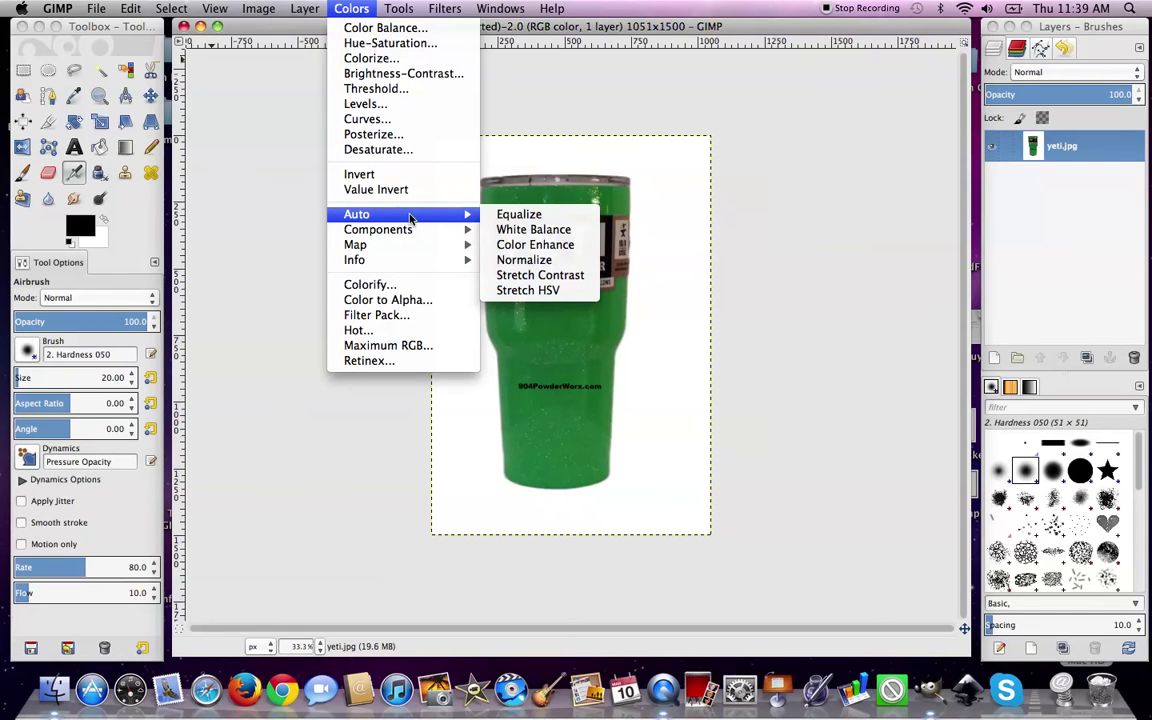
click(512, 233)
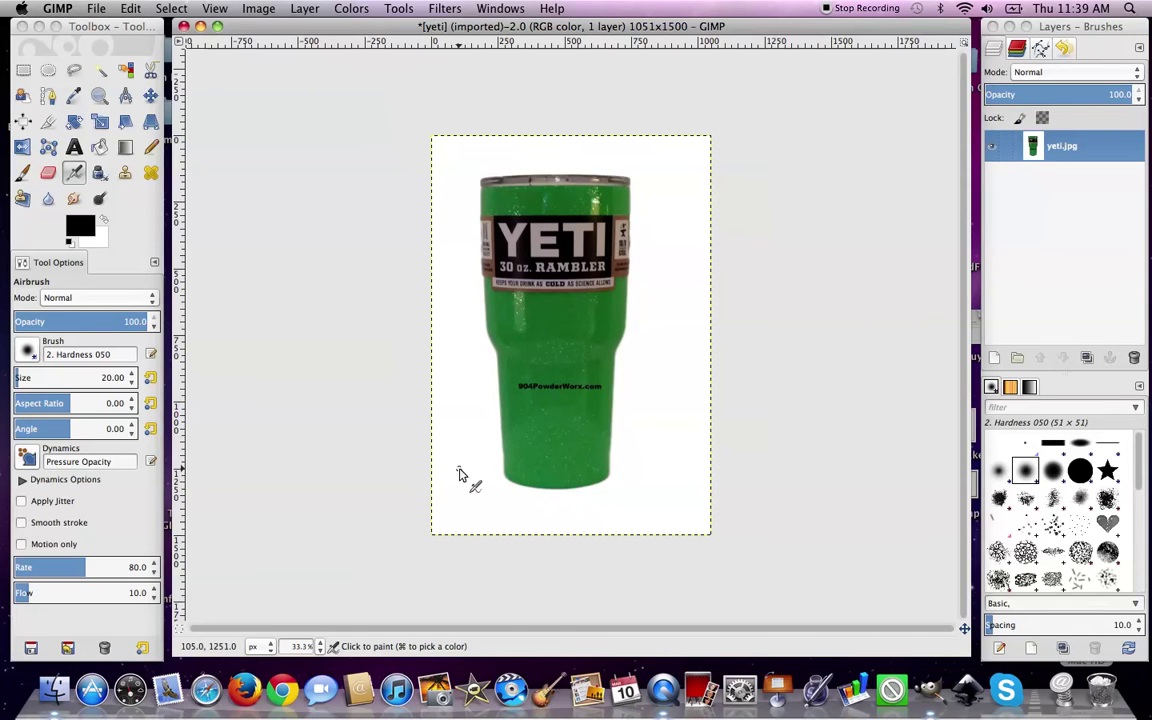
click(130, 9)
click(162, 28)
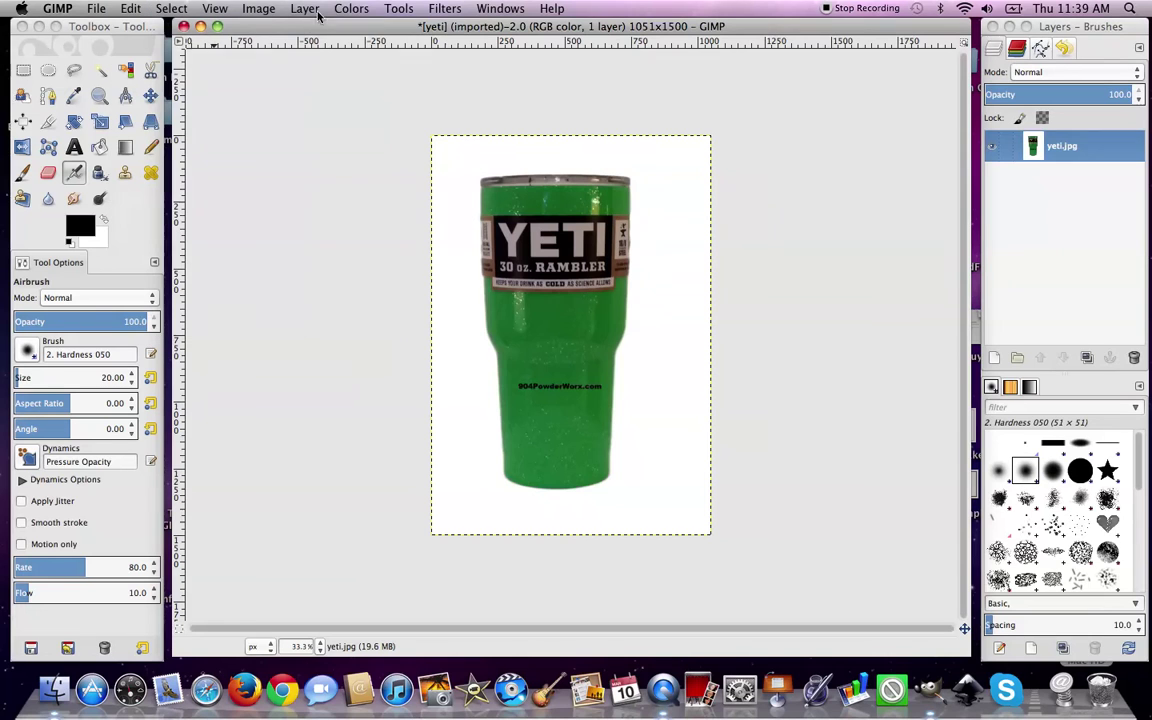
click(350, 9)
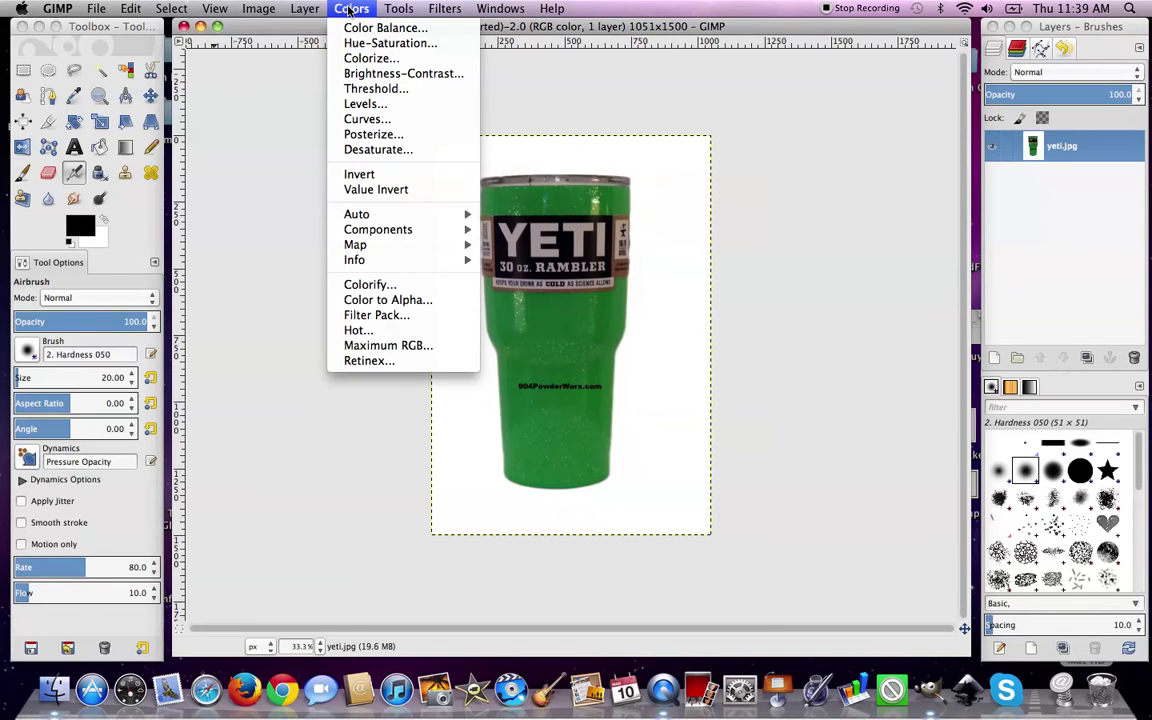
- In Brightness-Contrast, preview brightness 30 and contrast 50 on the tumbler photo
click(362, 74)
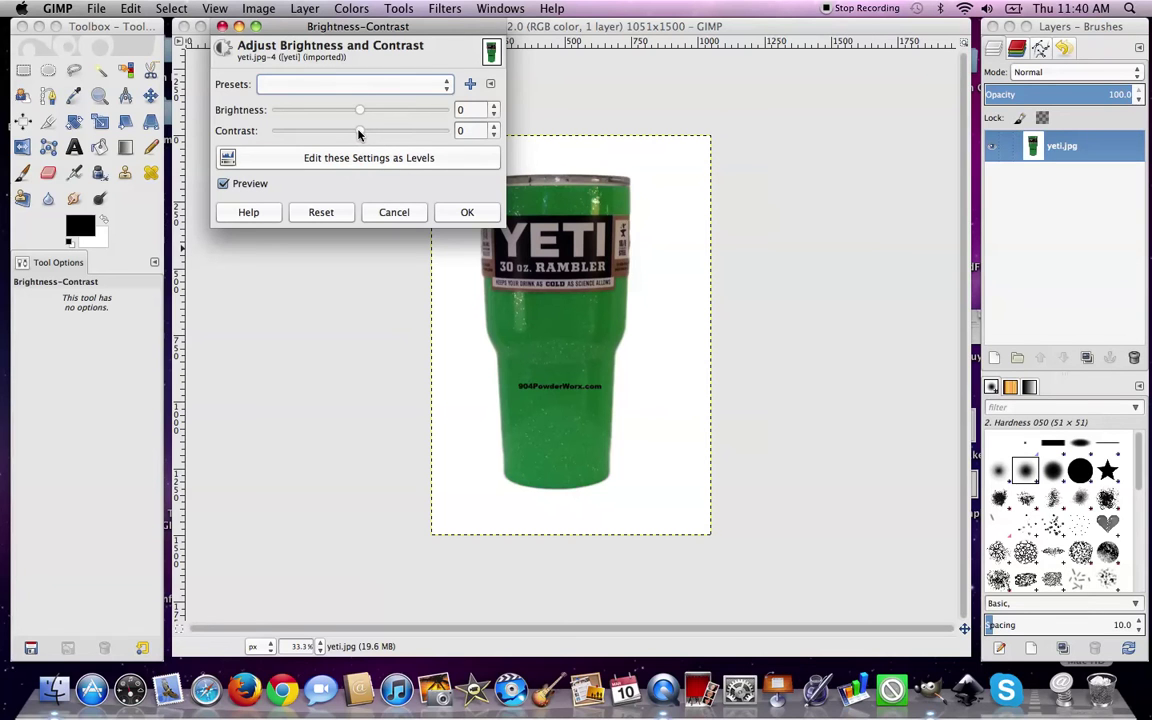
drag(360, 134, 387, 134)
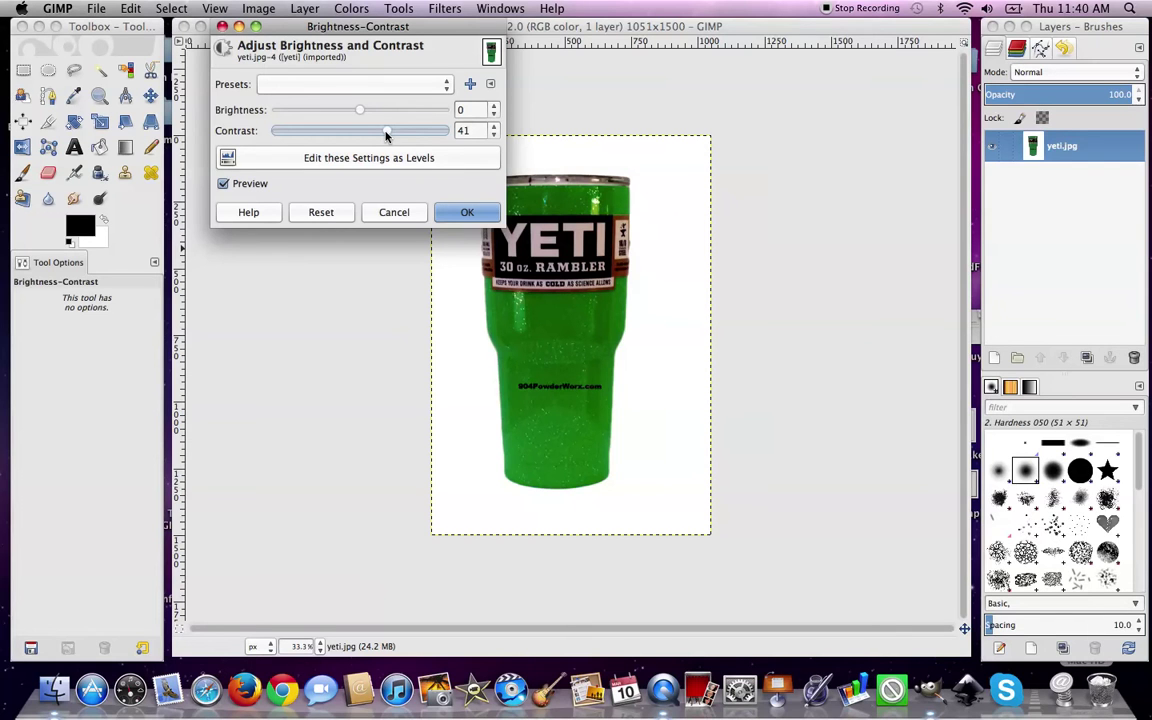
drag(379, 110, 385, 113)
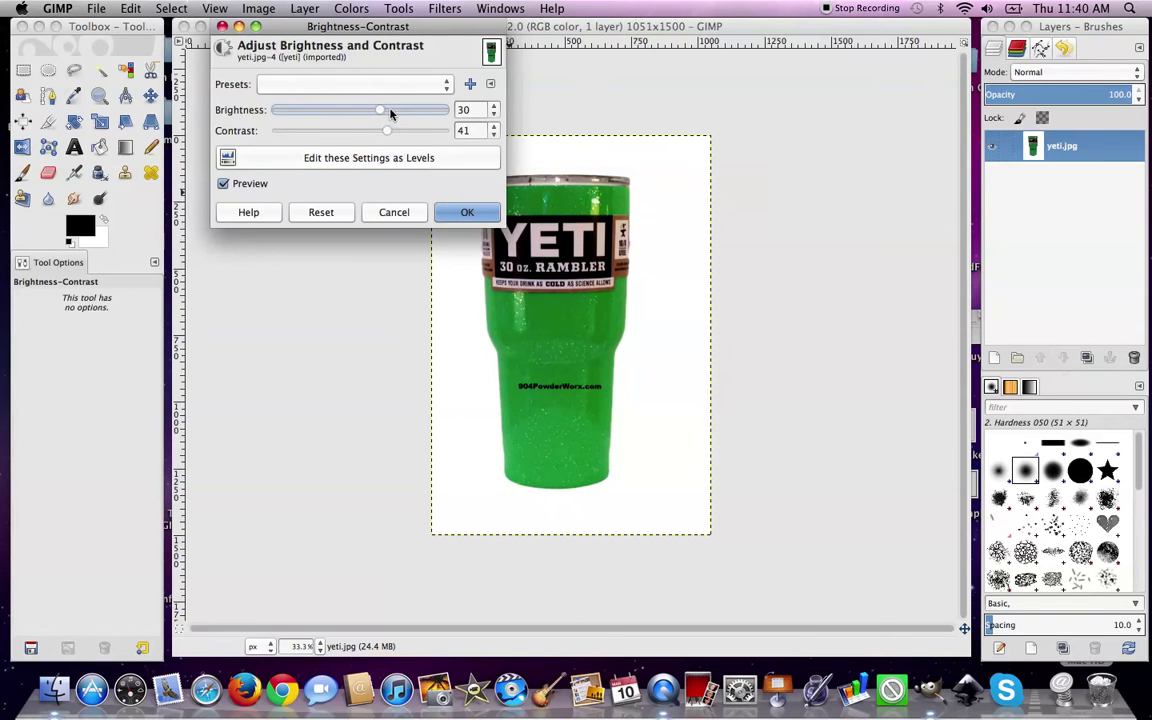
click(398, 132)
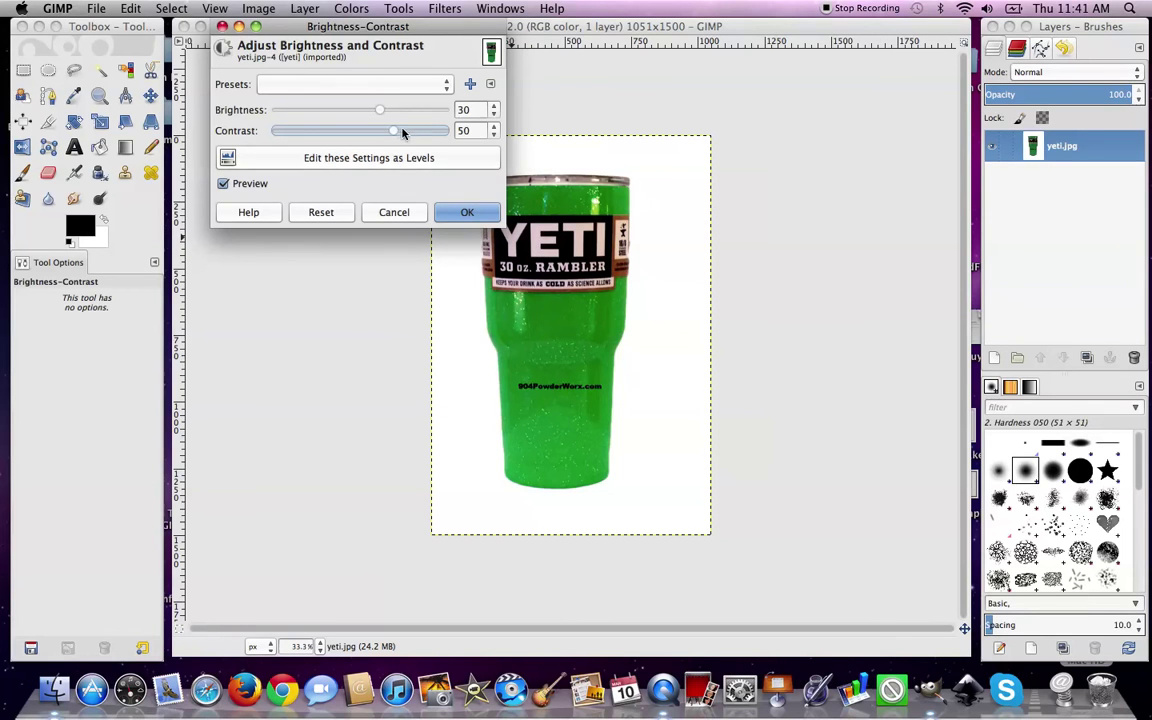
- Set Brightness to 50 and Contrast to 70, then apply them with OK
click(404, 134)
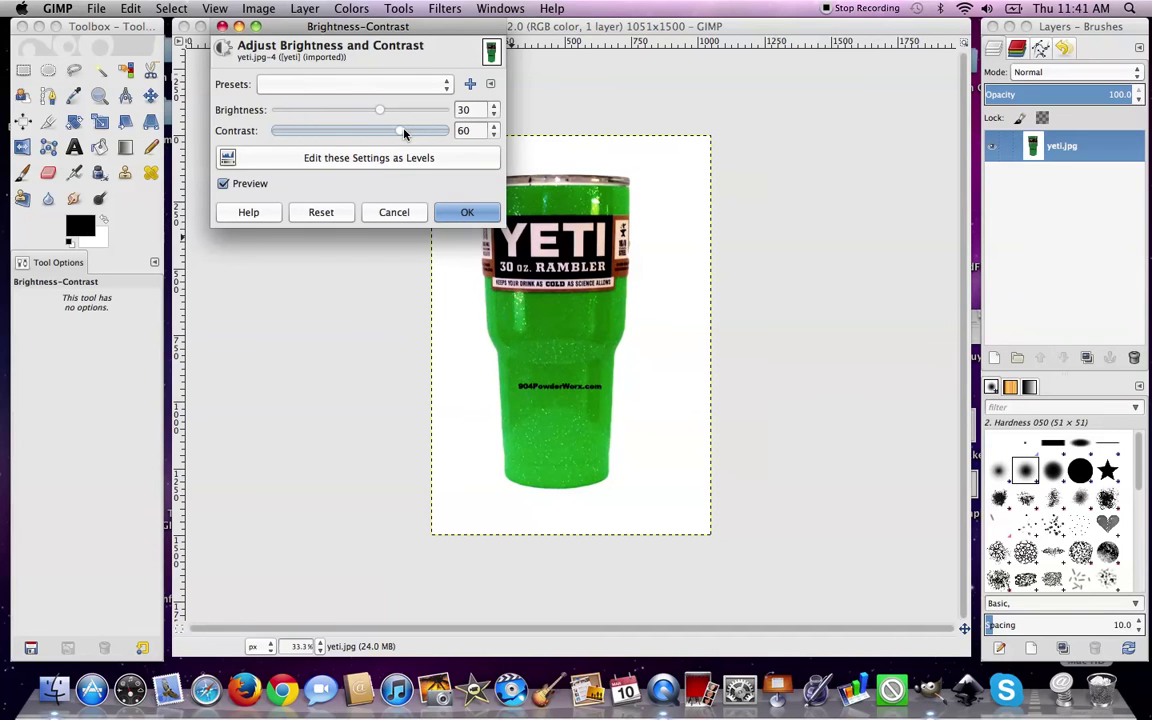
click(390, 111)
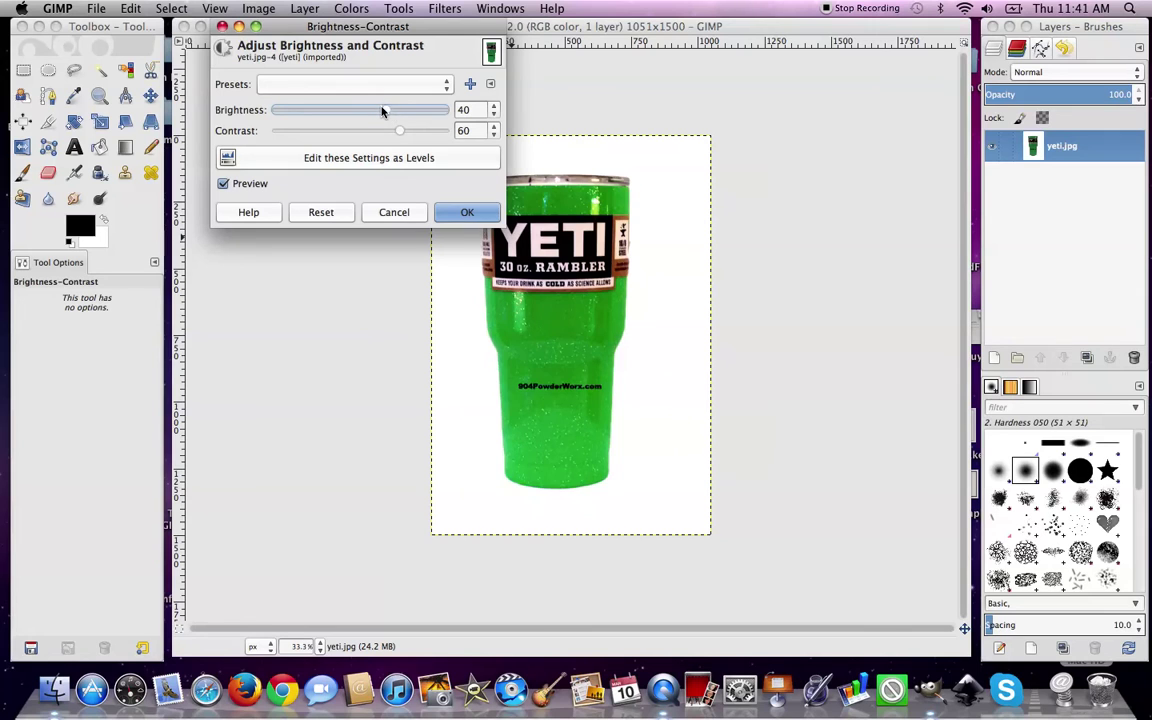
click(377, 111)
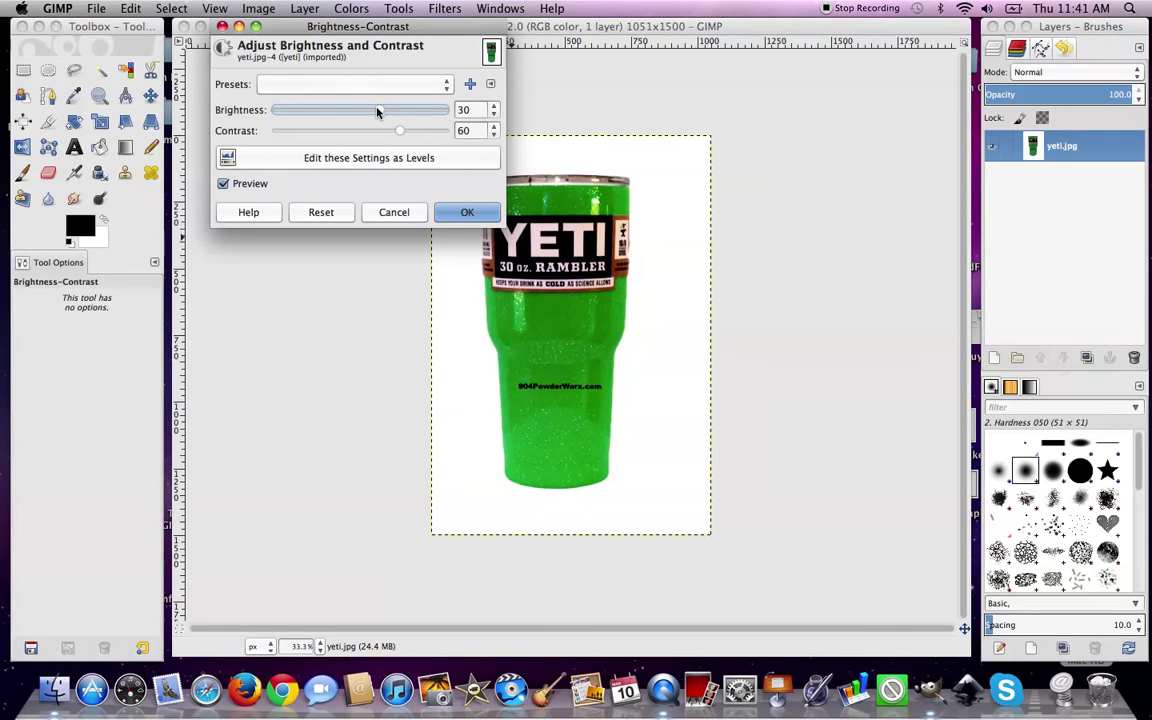
click(393, 113)
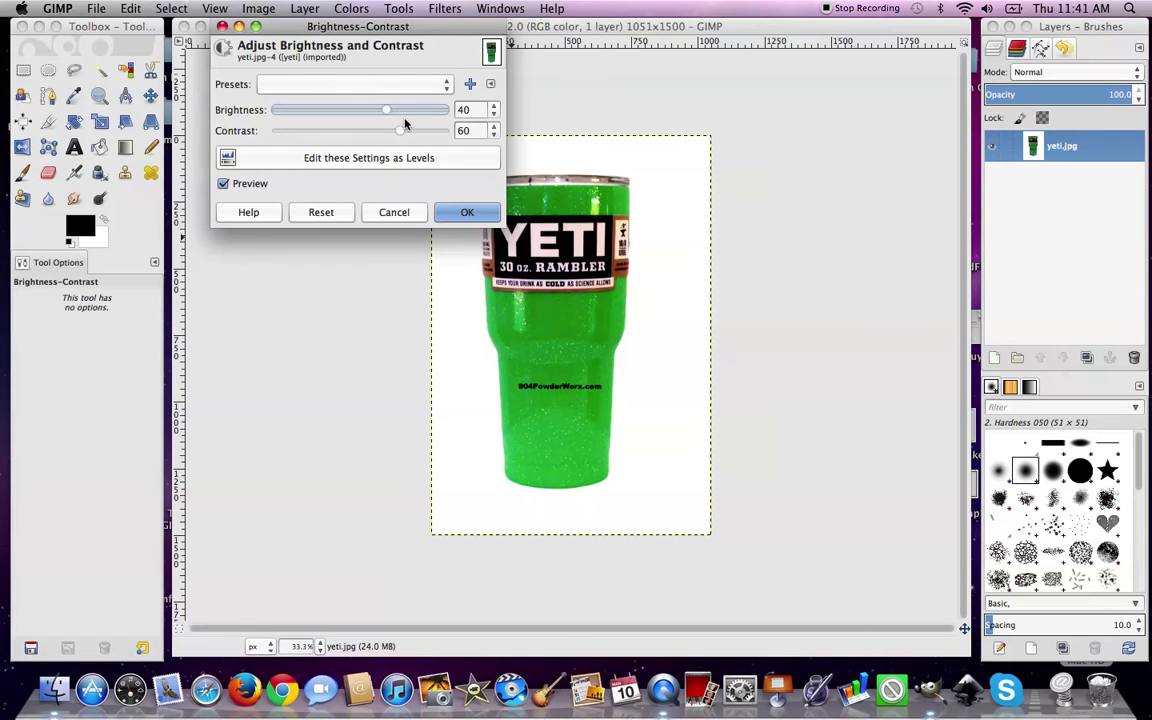
drag(411, 134, 393, 130)
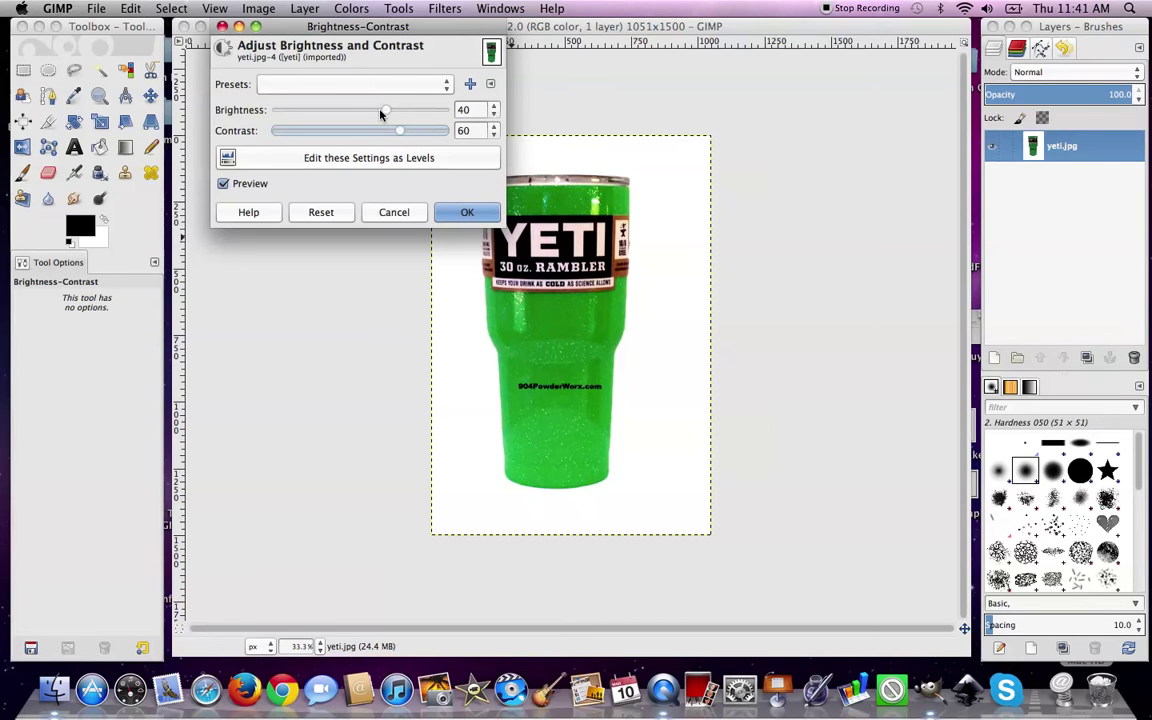
drag(380, 114, 397, 115)
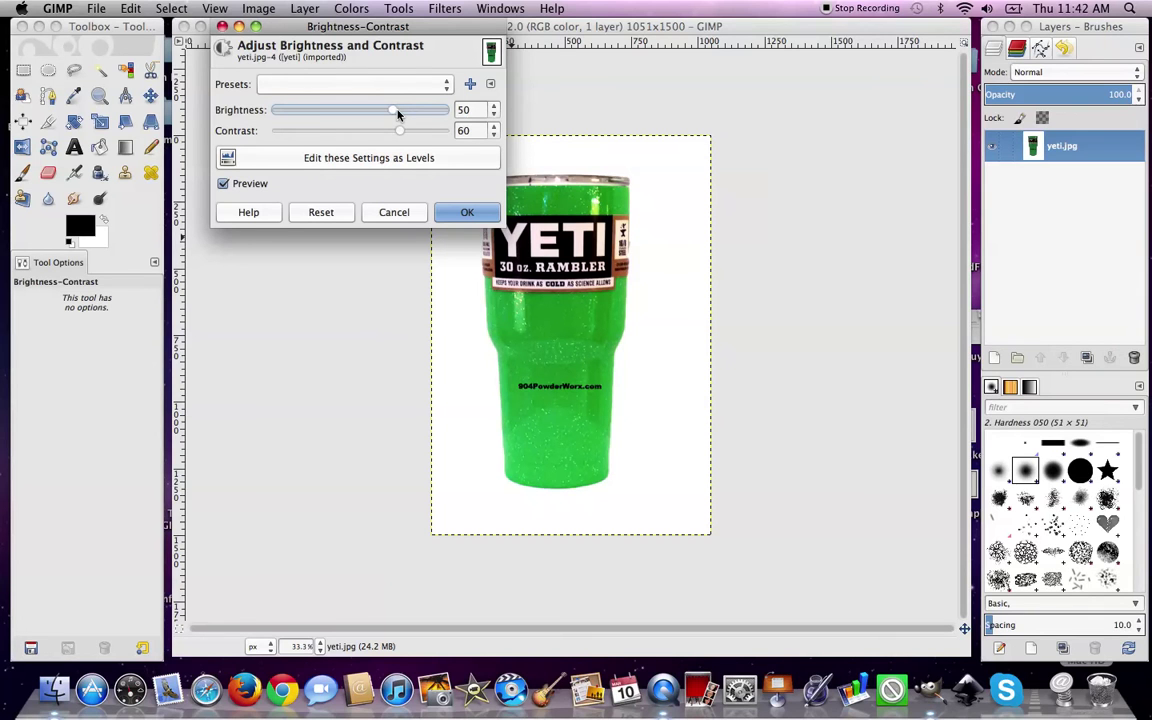
drag(404, 131, 410, 135)
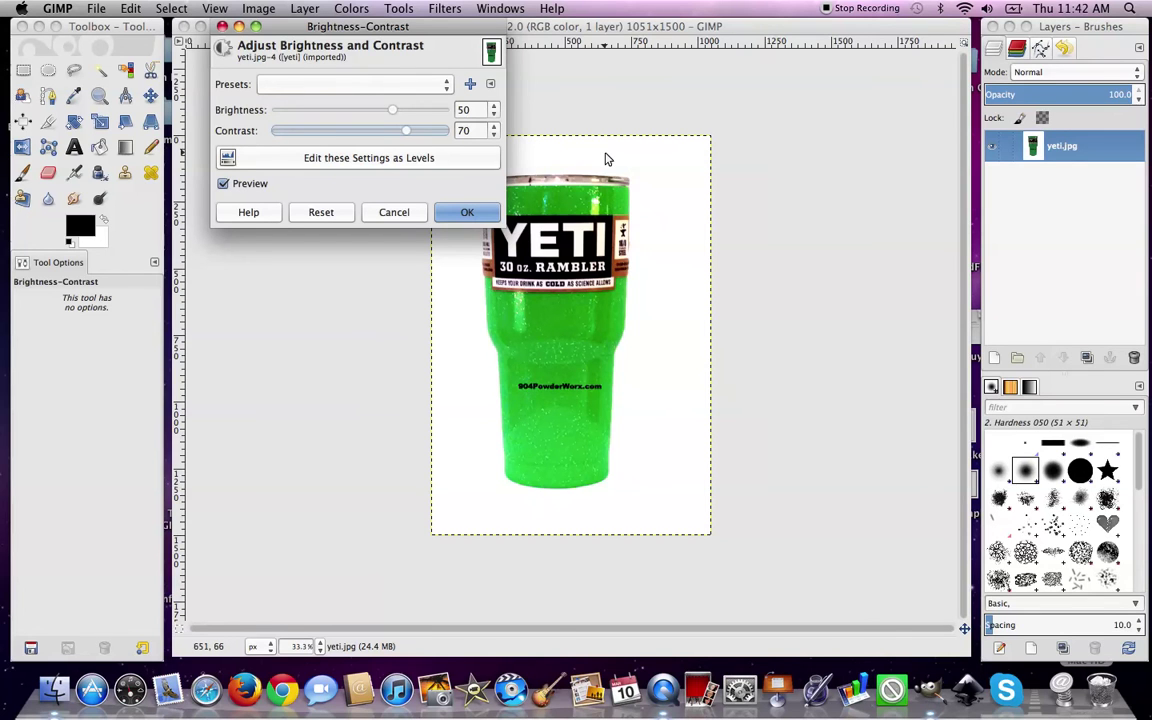
click(465, 211)
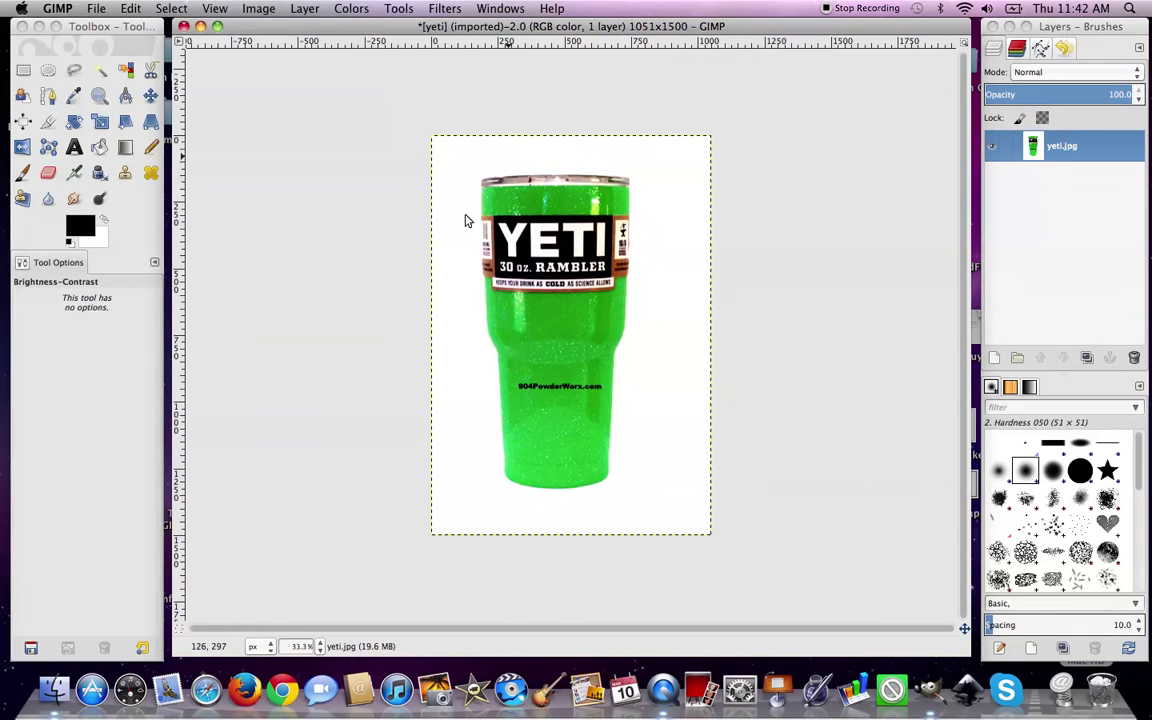
click(350, 9)
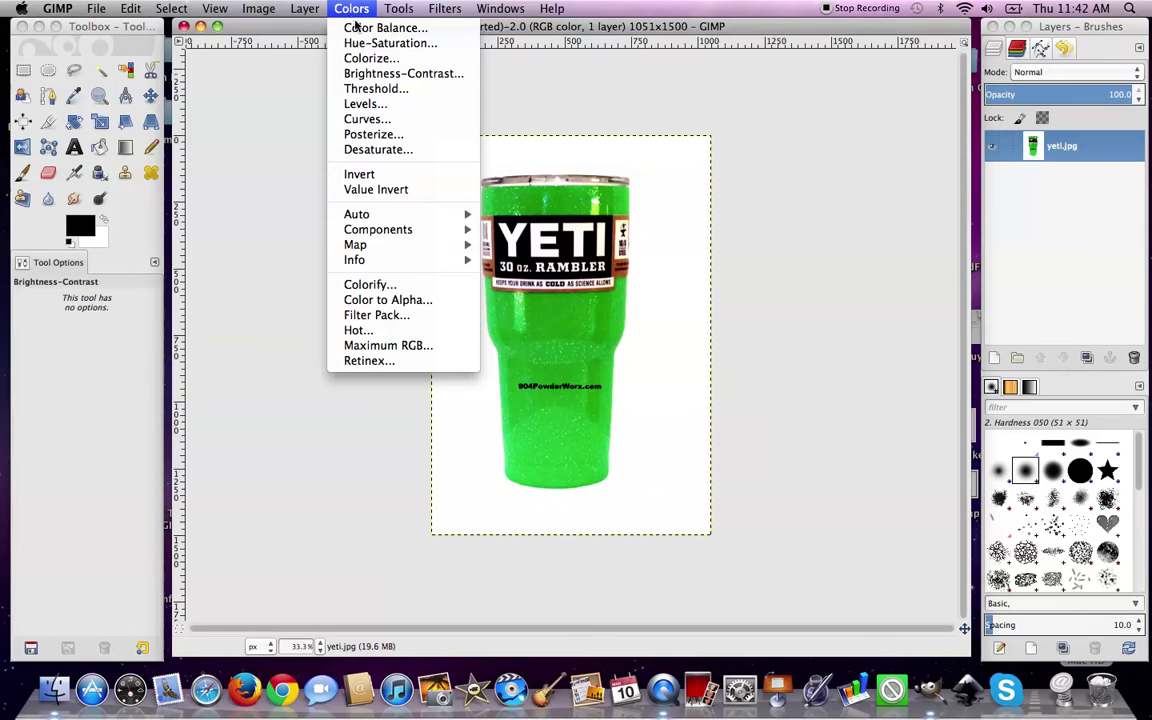
click(357, 27)
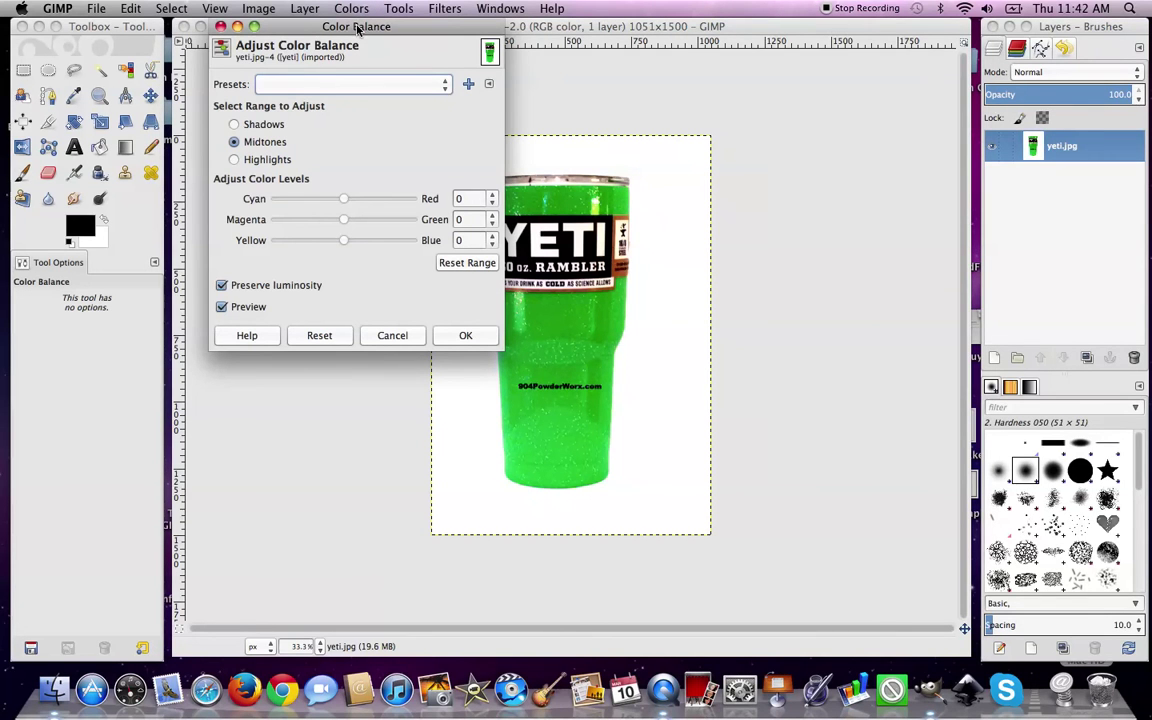
click(404, 335)
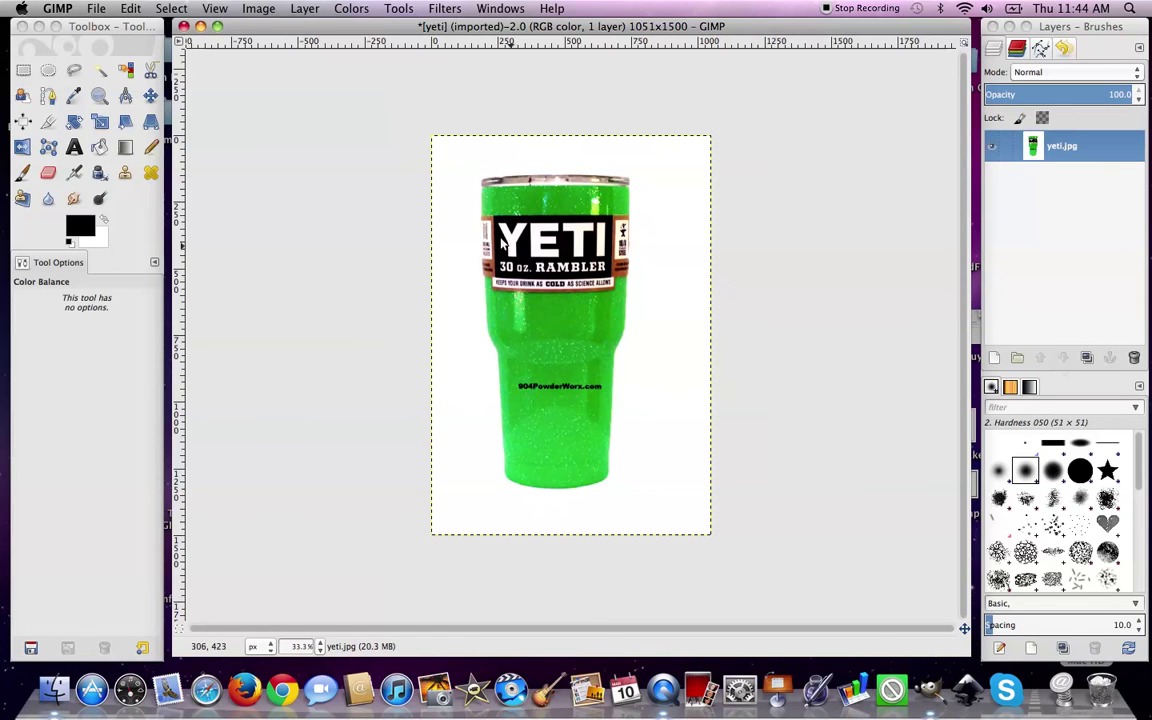
click(354, 9)
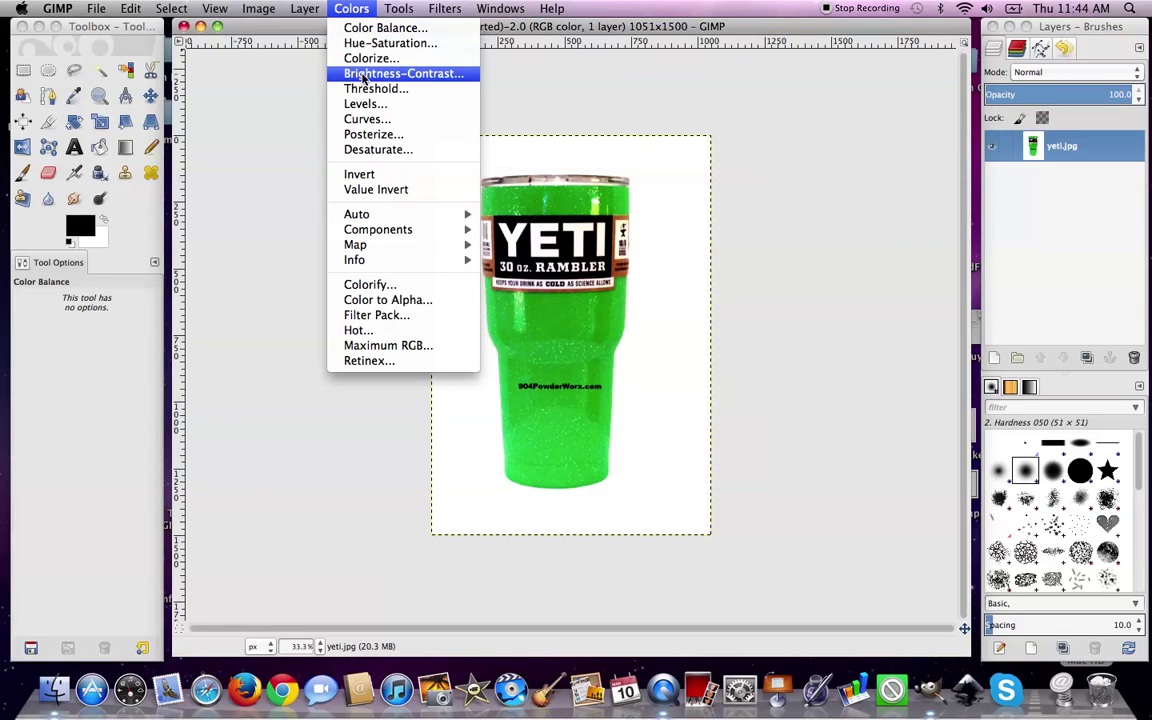
mouse_move(395, 220)
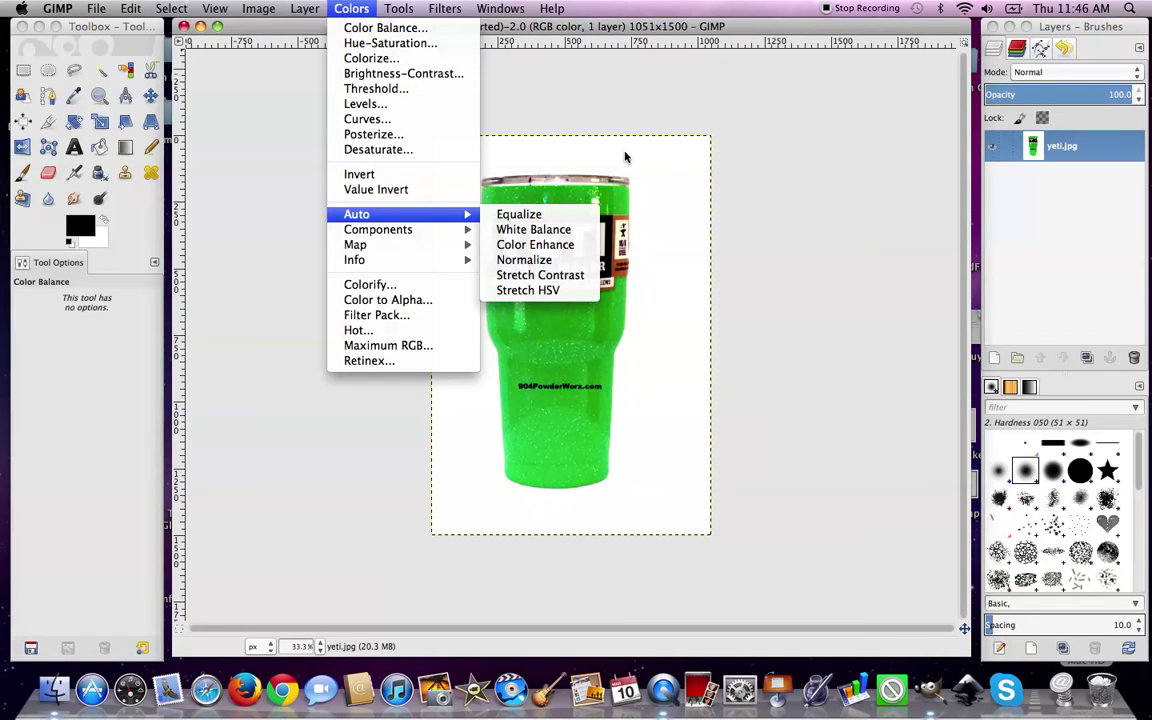
click(748, 128)
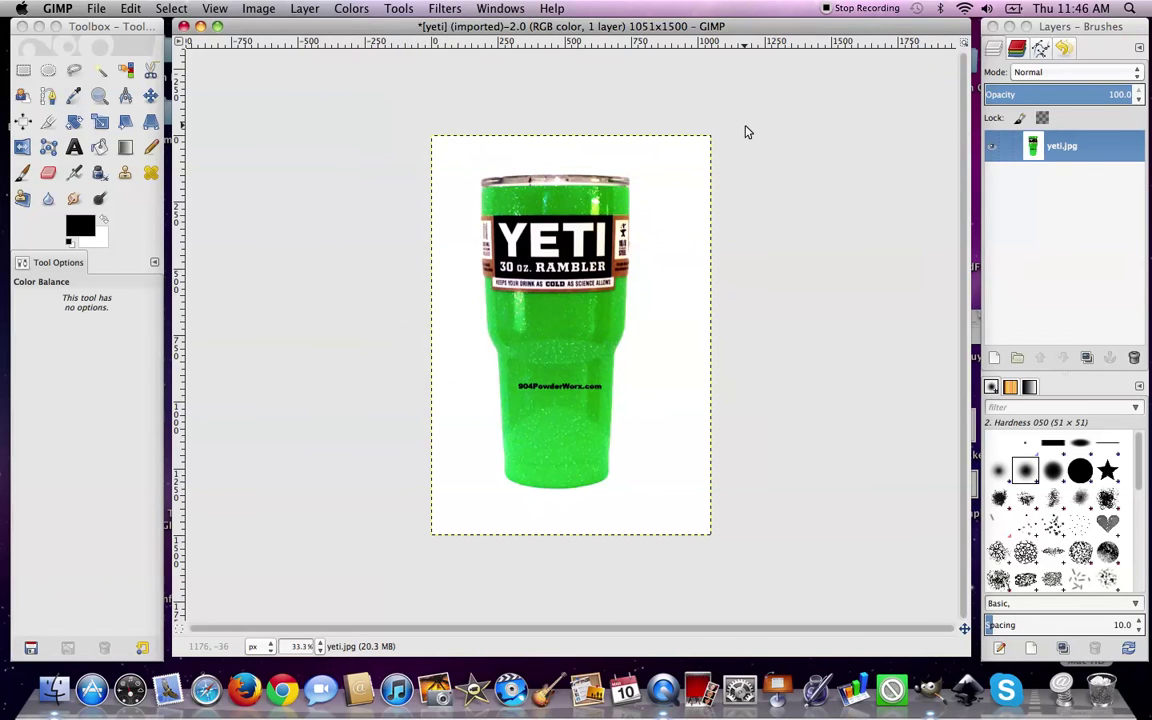